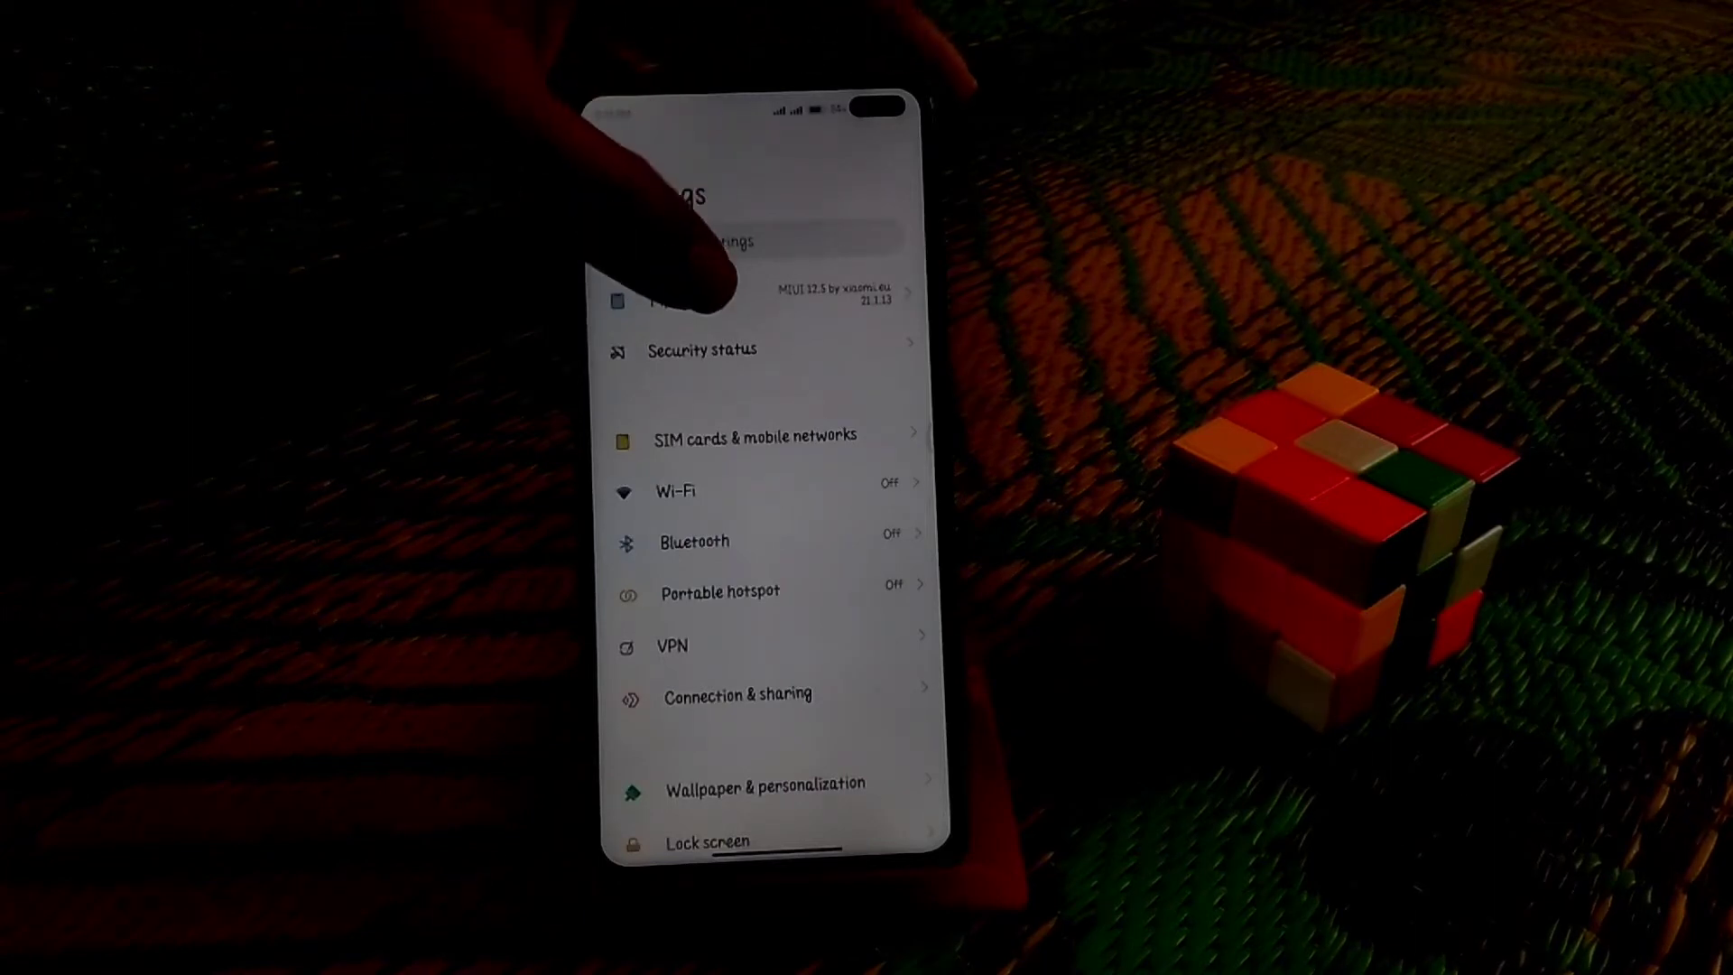
# Step: From the MIUI version page's three-dot menu, choose Reboot to Recovery mode
pyautogui.click(683, 300)
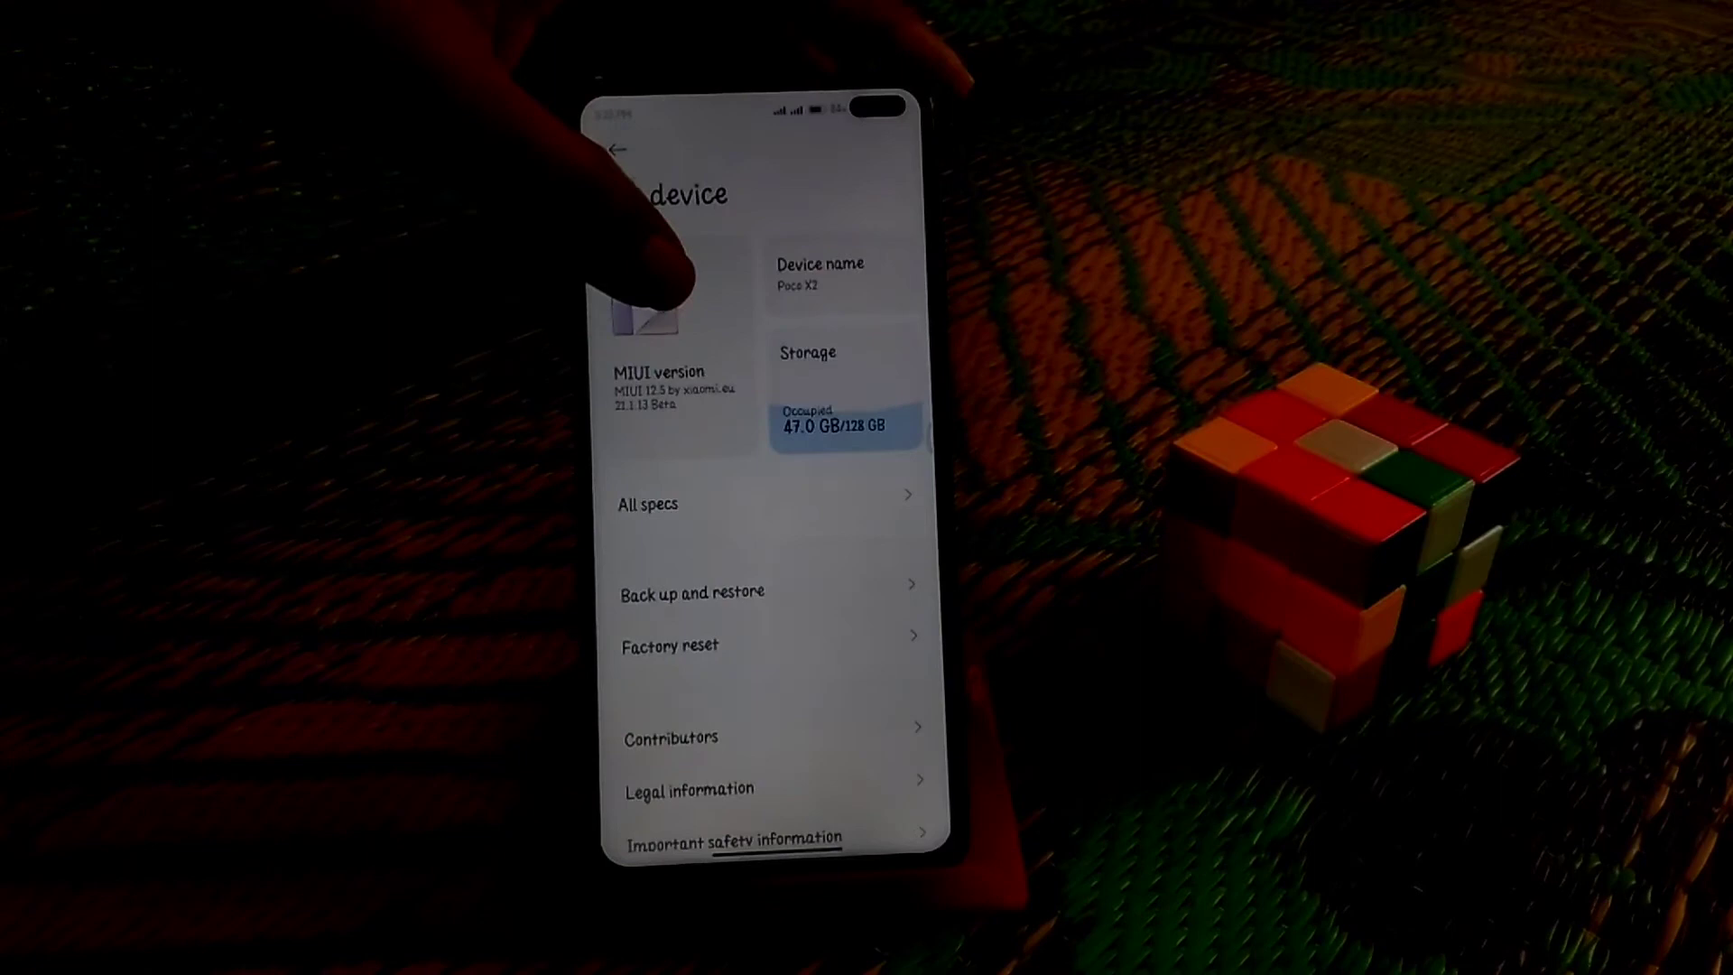
pyautogui.click(648, 318)
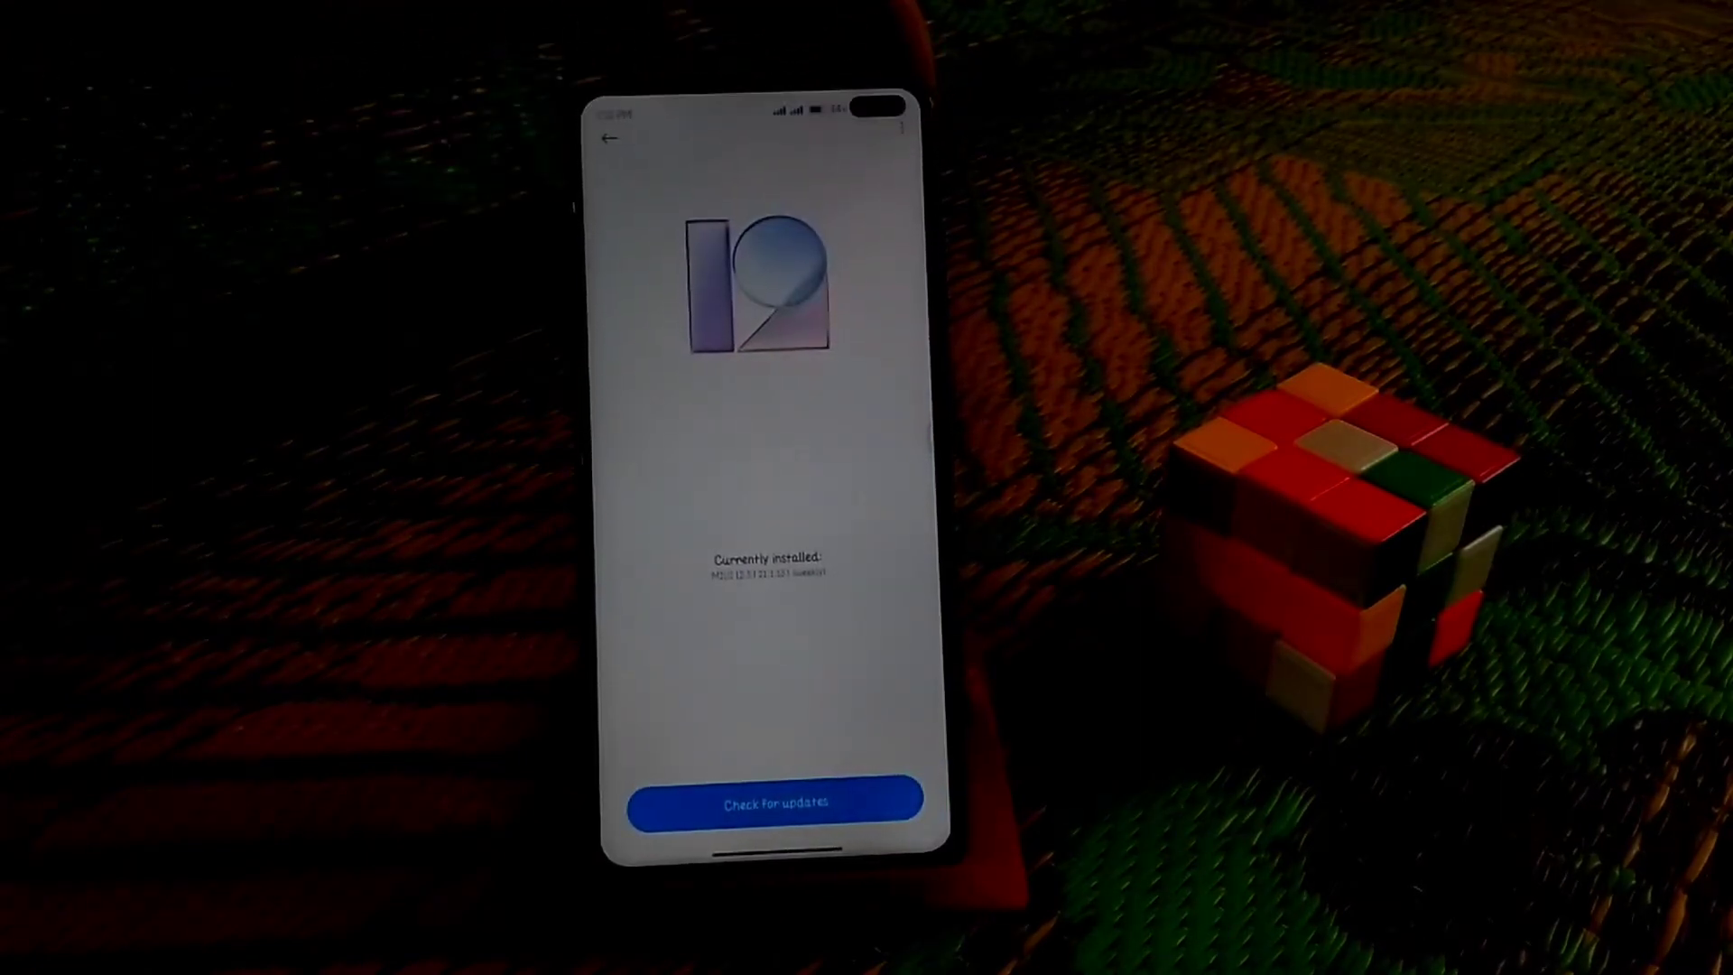
pyautogui.click(903, 127)
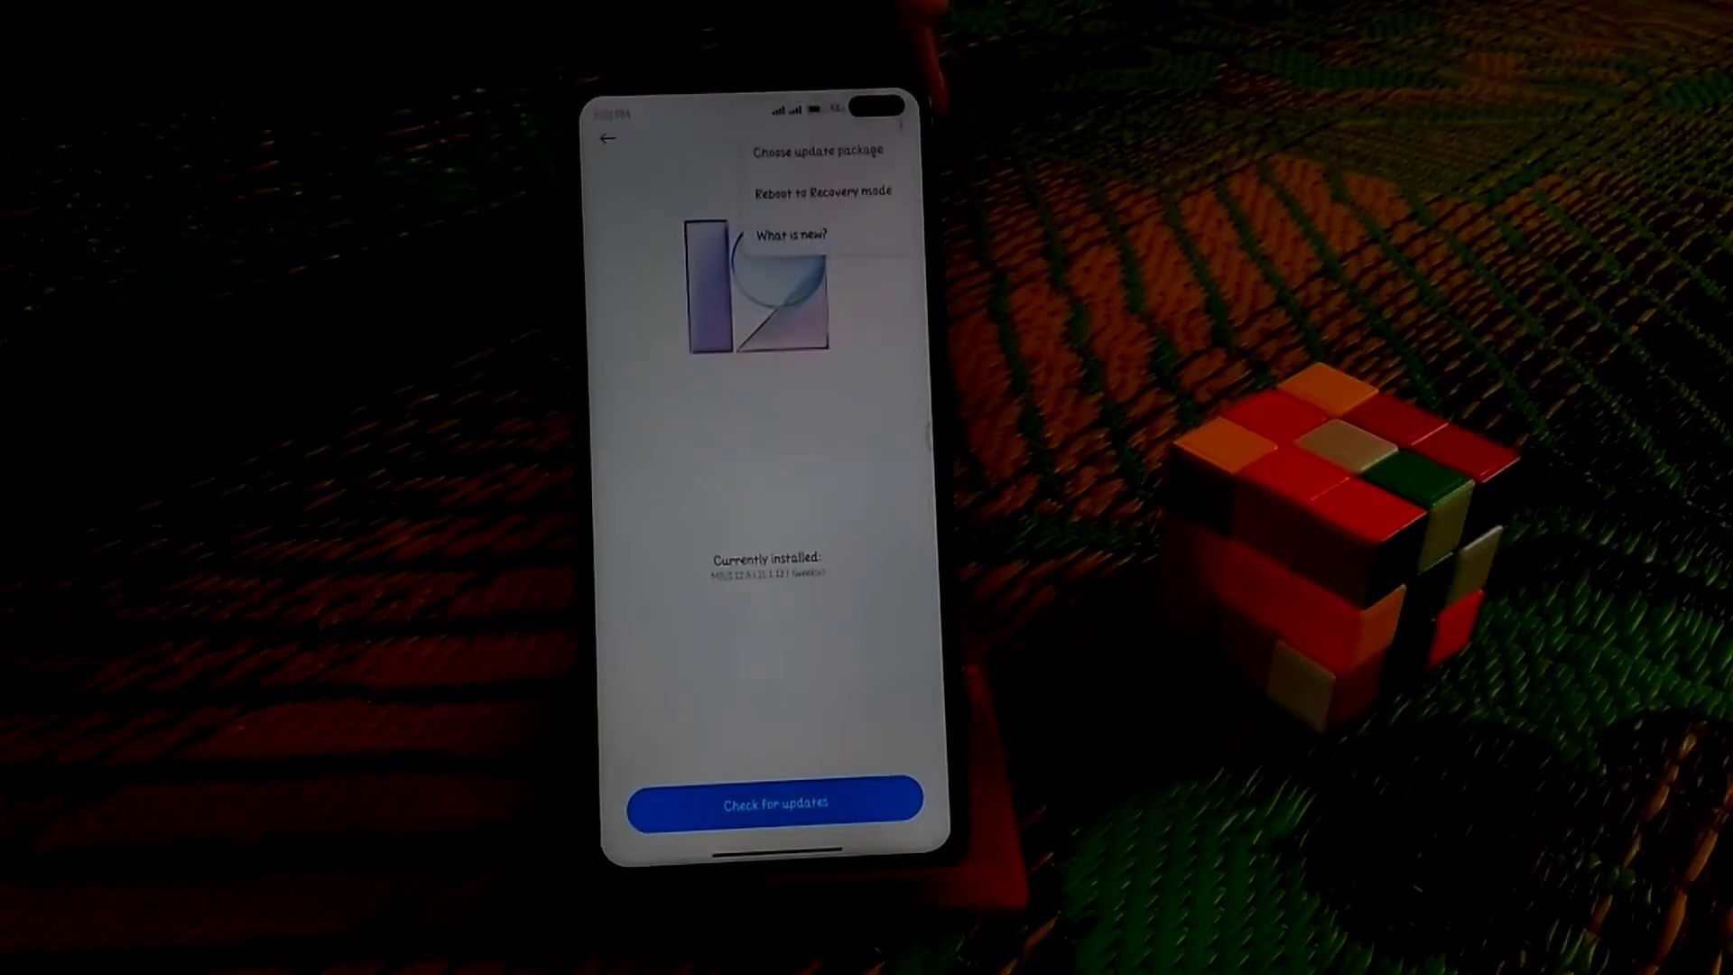
pyautogui.click(824, 192)
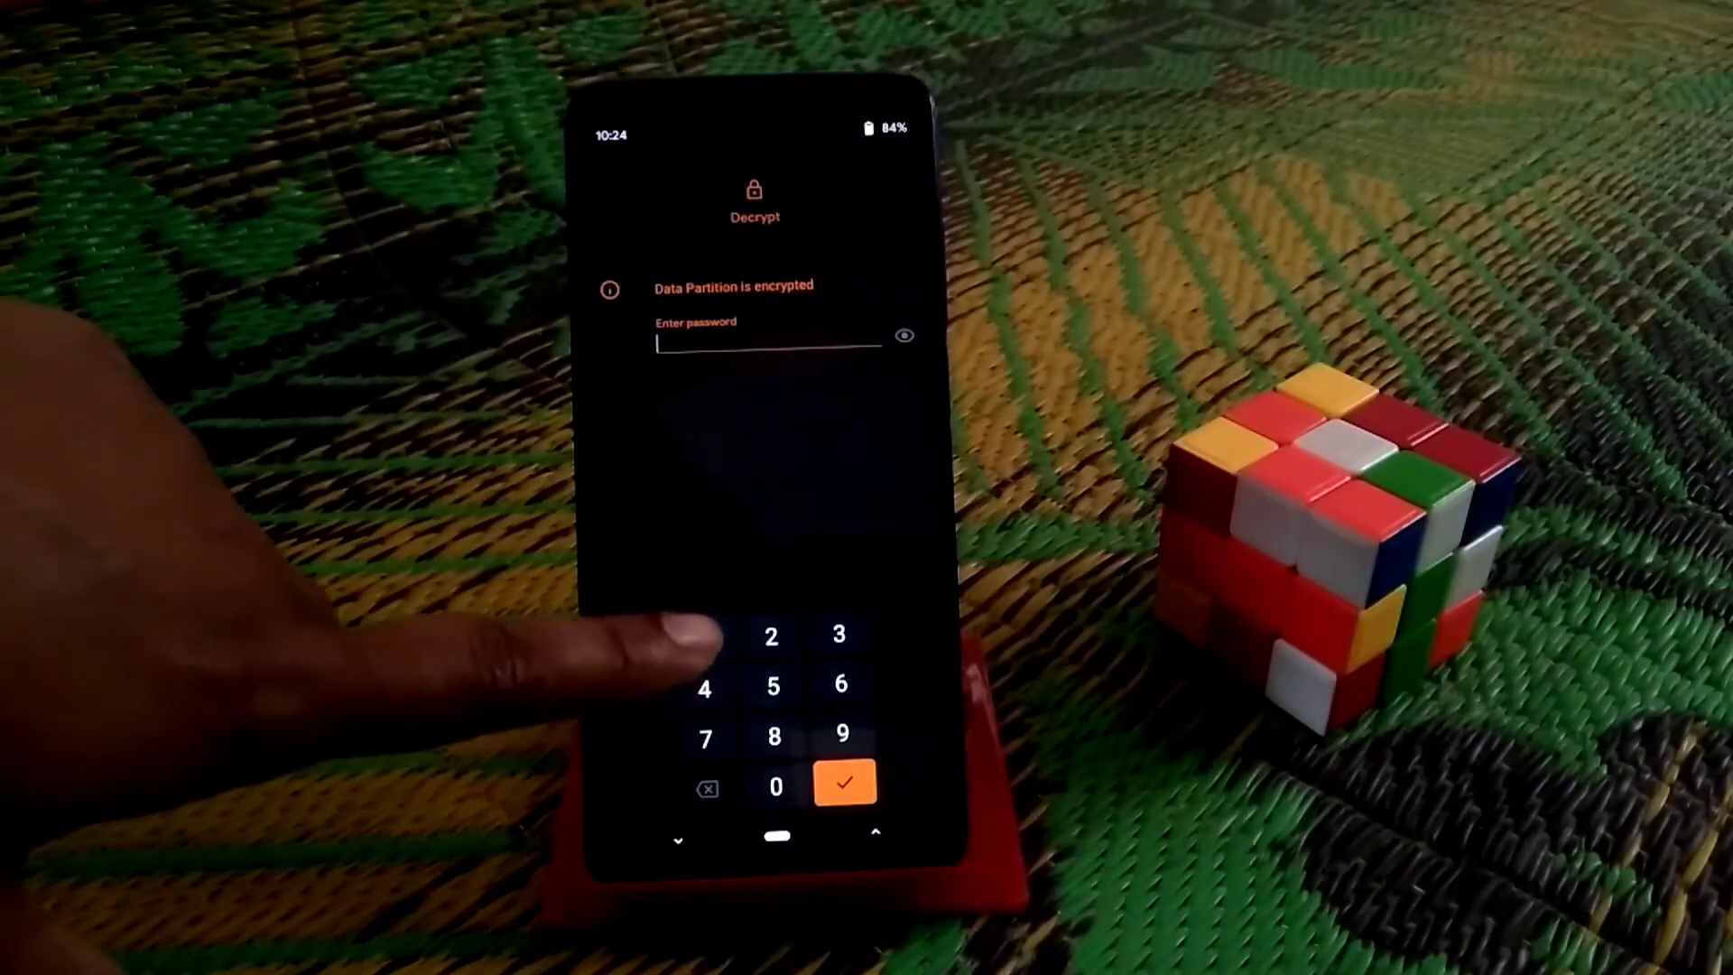
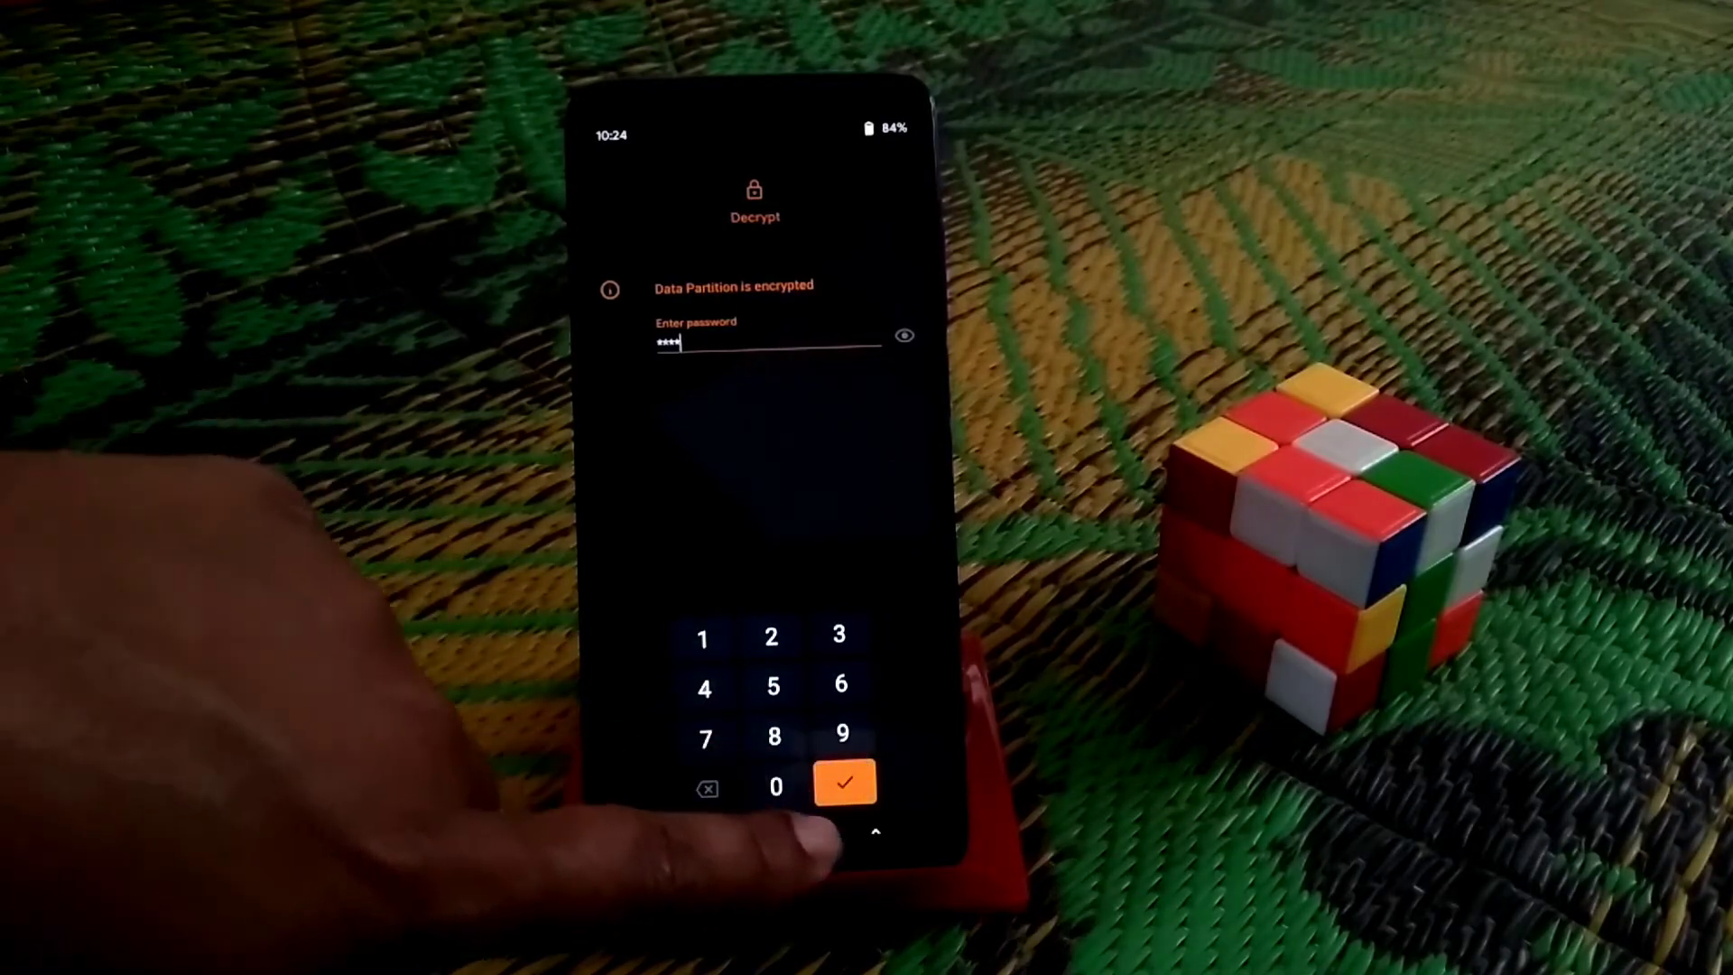
# Step: Submit the lock PIN to decrypt data, then open the UCDownloads folder
pyautogui.click(845, 783)
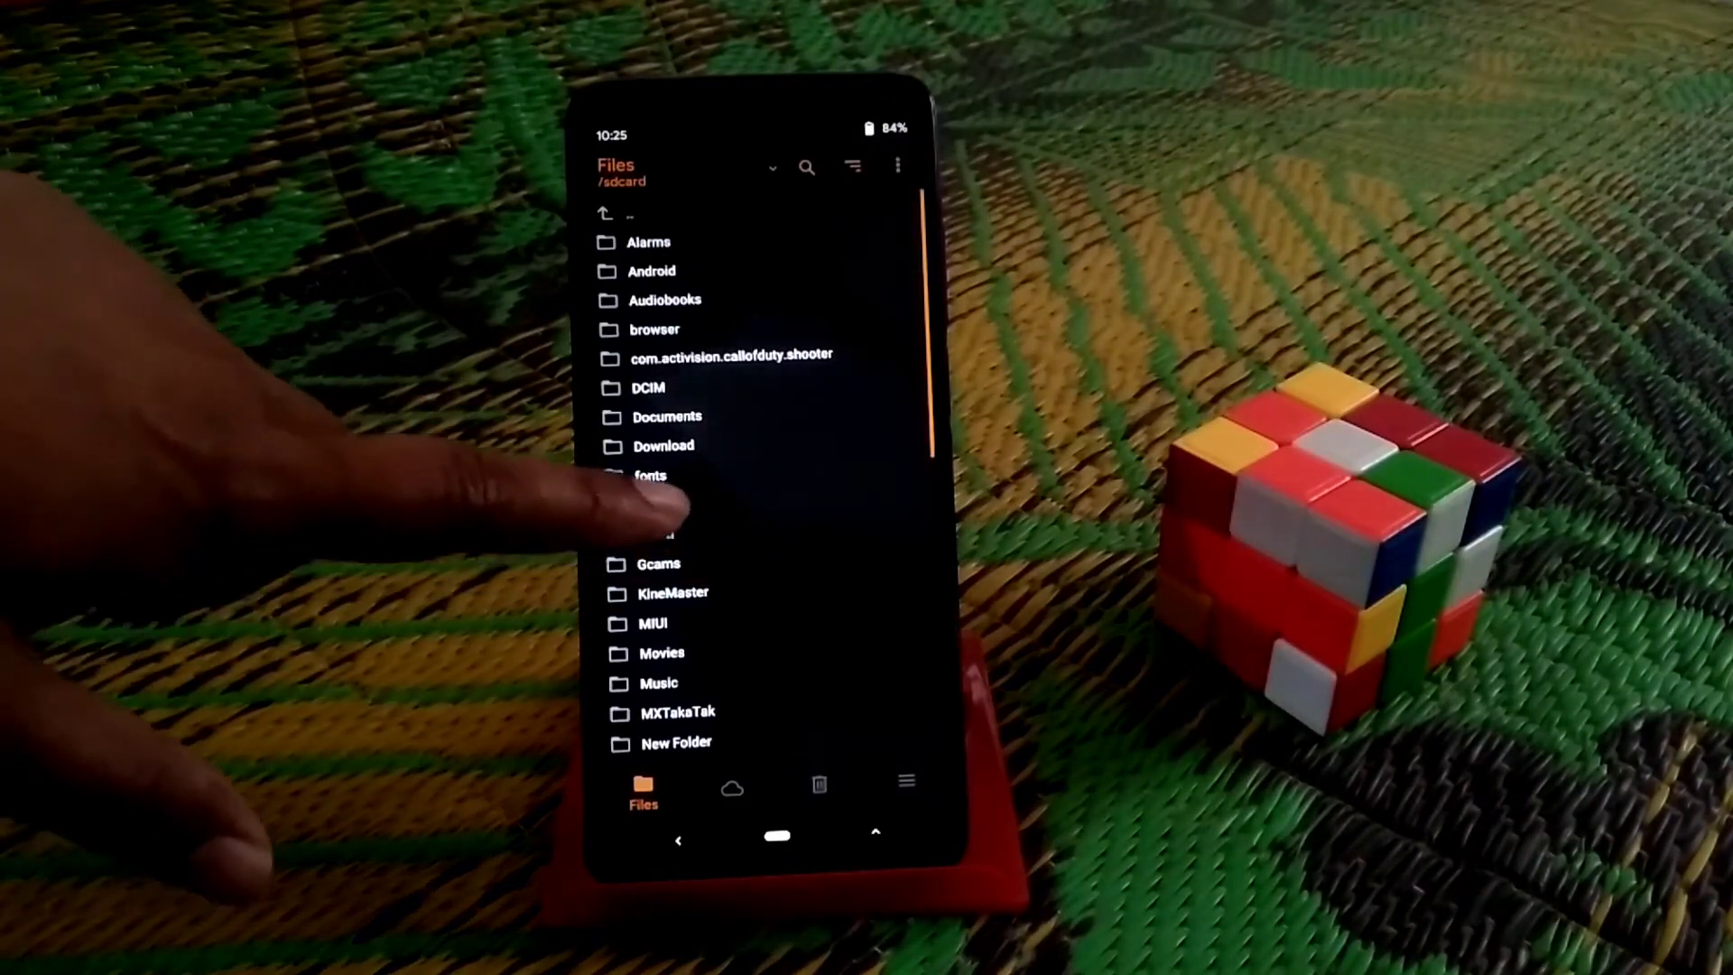
pyautogui.scroll(-3, 671, 502)
pyautogui.scroll(-4, 670, 488)
pyautogui.scroll(-5, 684, 467)
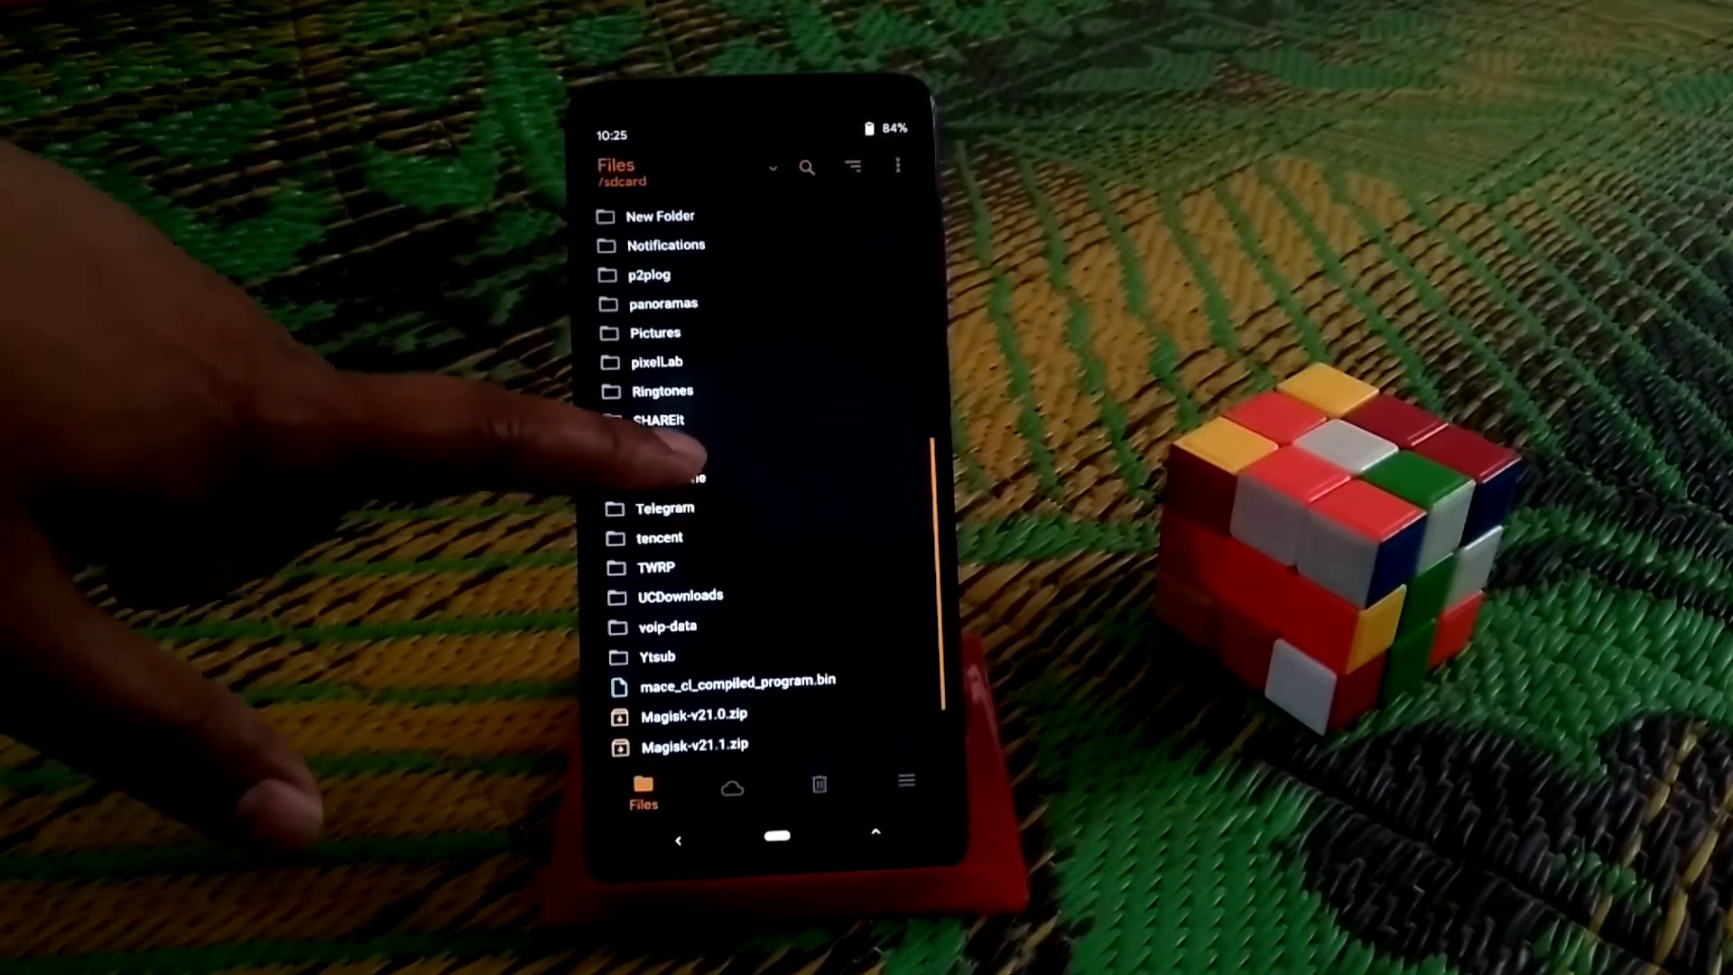
pyautogui.scroll(-3, 697, 453)
pyautogui.scroll(-2, 542, 271)
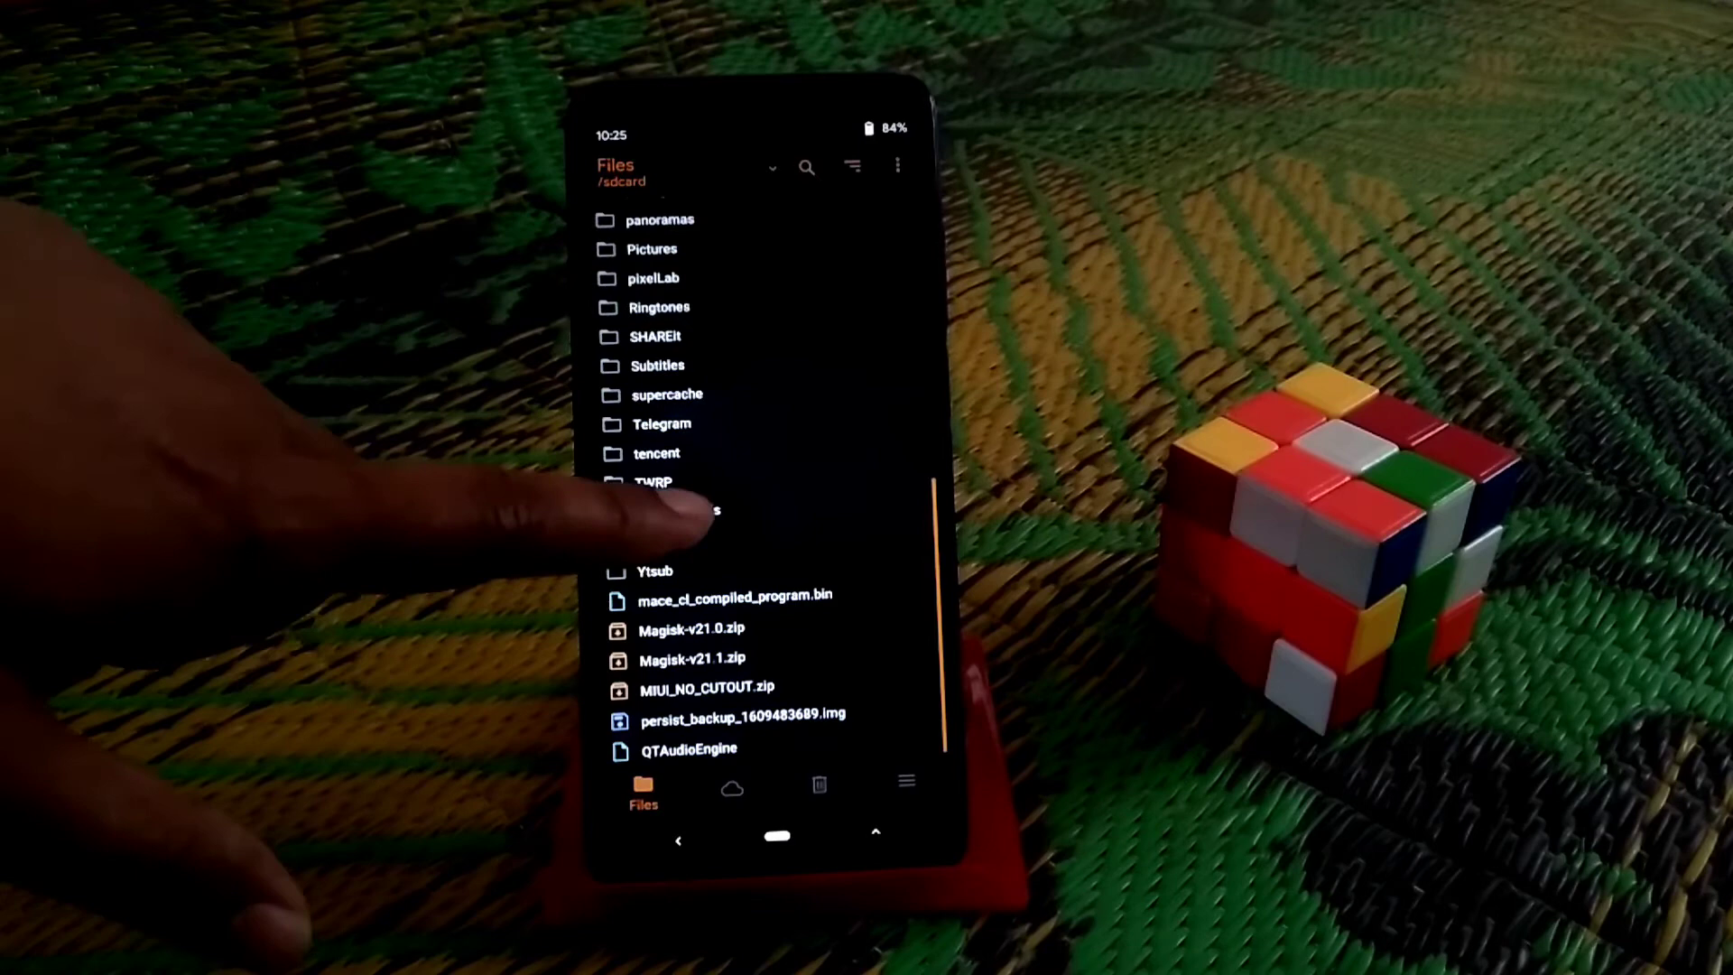
pyautogui.click(678, 511)
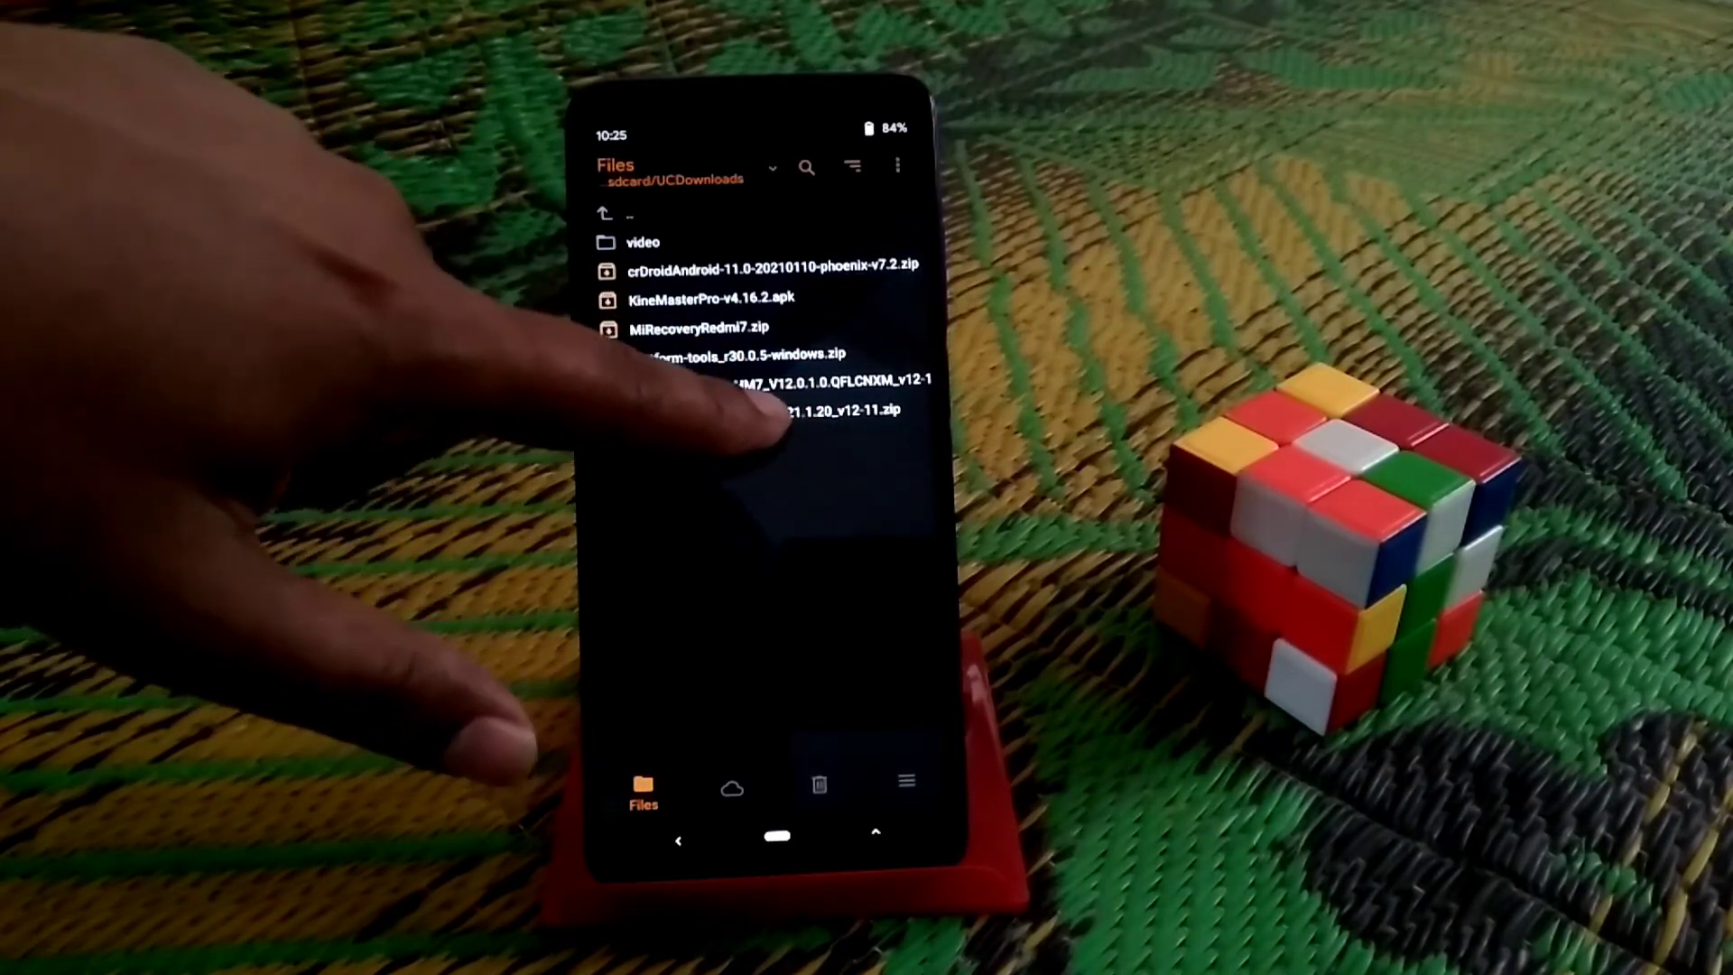
# Step: Select xiaomi.eu_multi_HMK30_21.1.20_v12-11.zip and swipe to install it
pyautogui.click(785, 411)
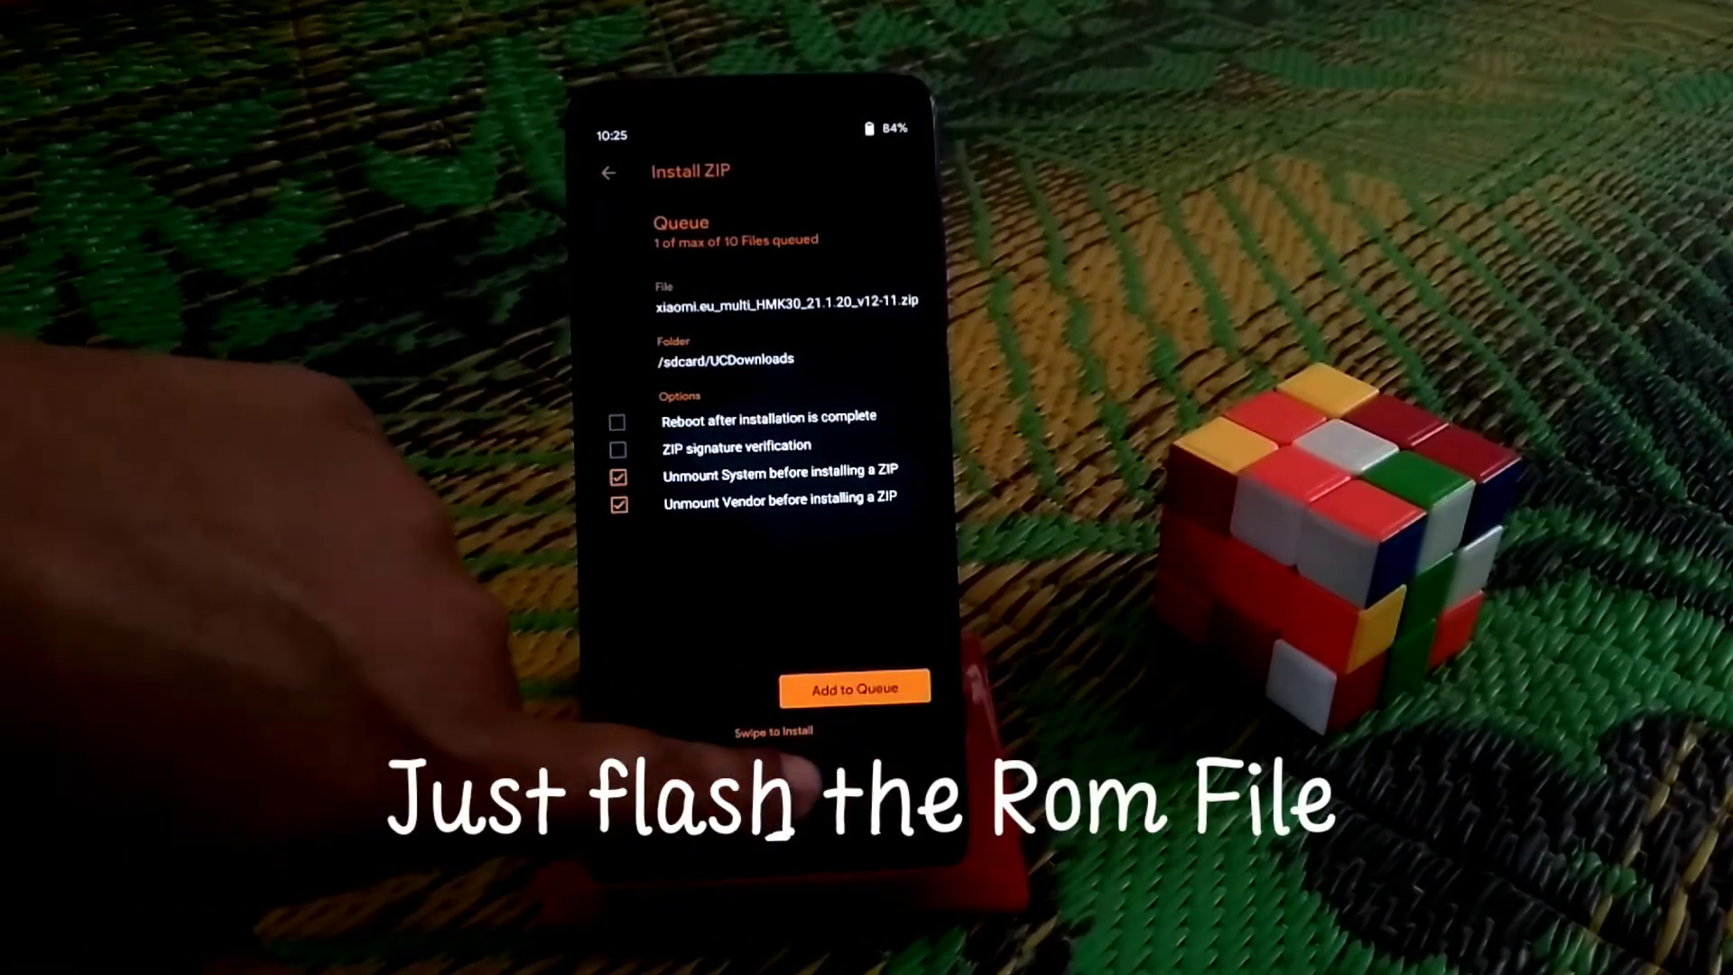
pyautogui.moveTo(678, 732); pyautogui.dragTo(934, 731)
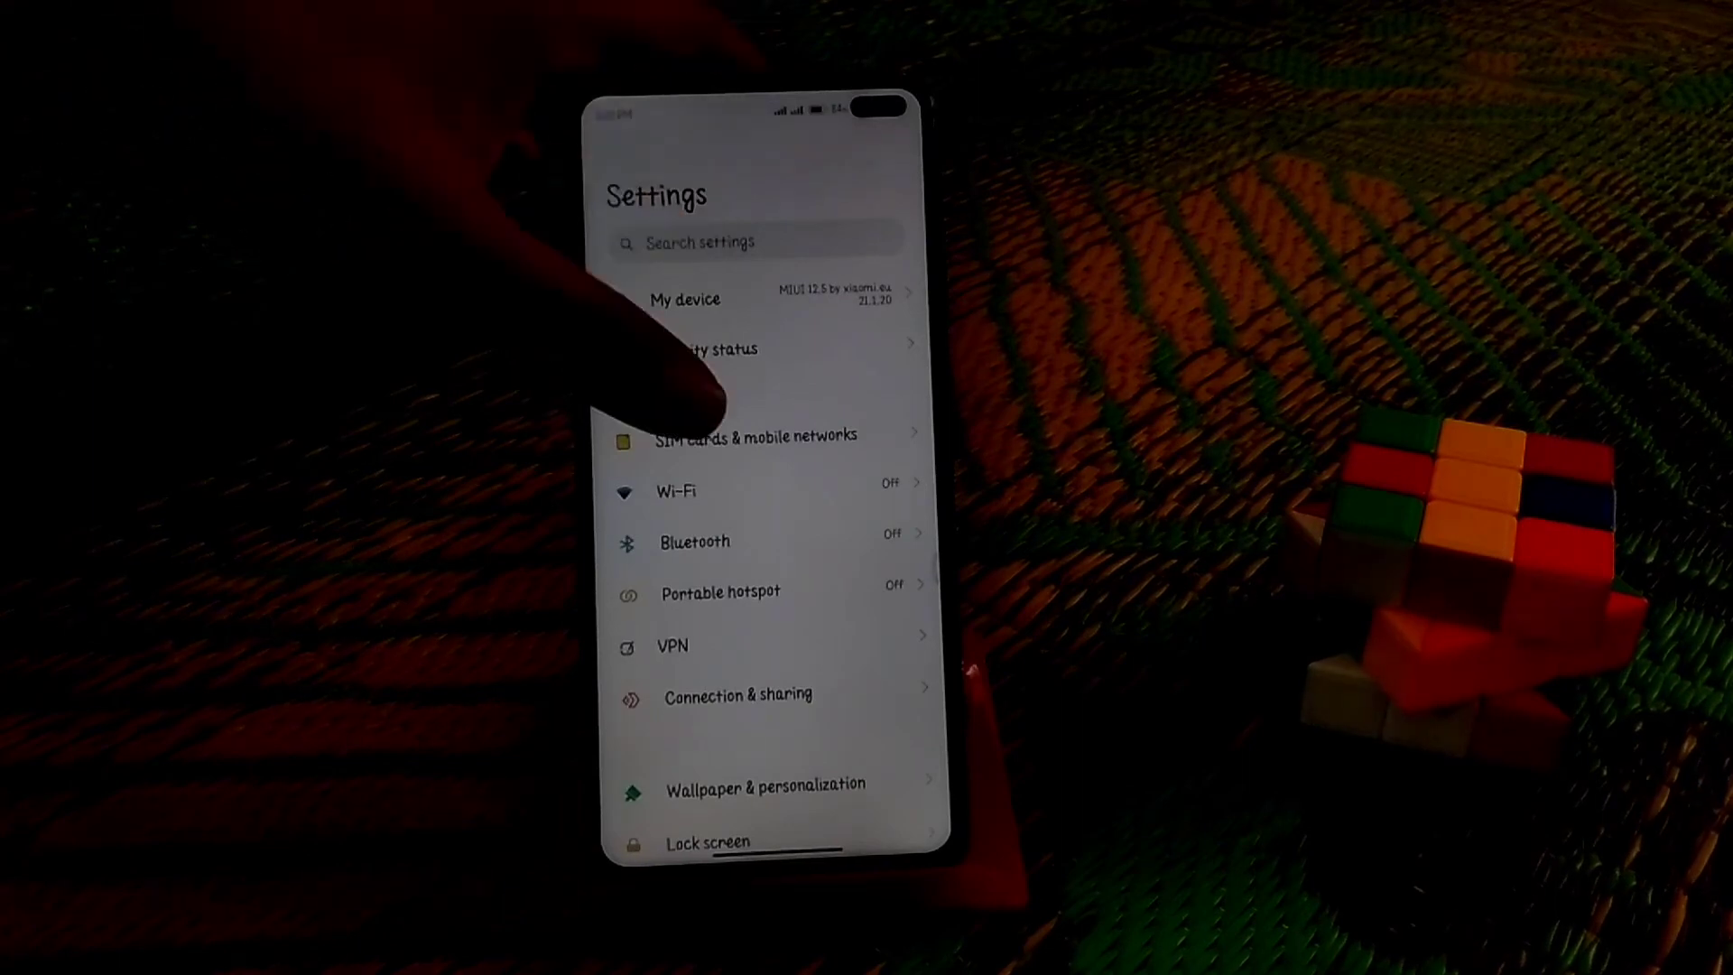
pyautogui.scroll(-10, 774, 542)
pyautogui.scroll(-5, 774, 543)
pyautogui.scroll(-2, 765, 475)
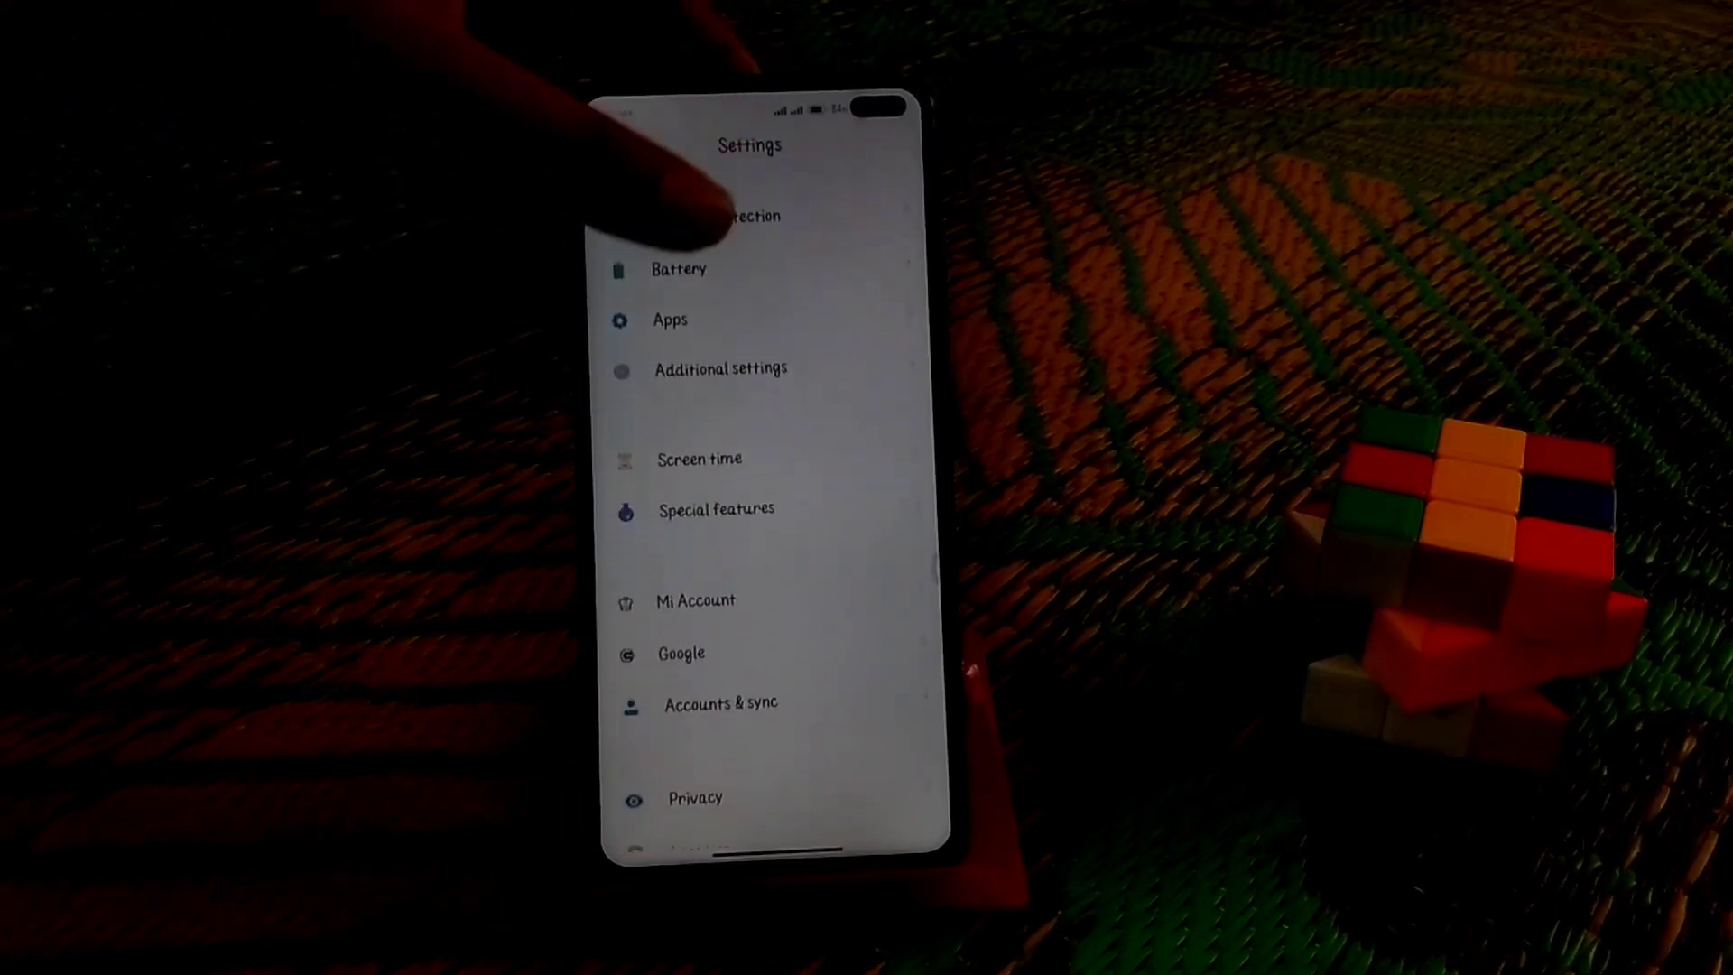
# Step: Go home, expand the control centre to view all toggles, then dismiss it
pyautogui.moveTo(779, 850); pyautogui.dragTo(779, 541)
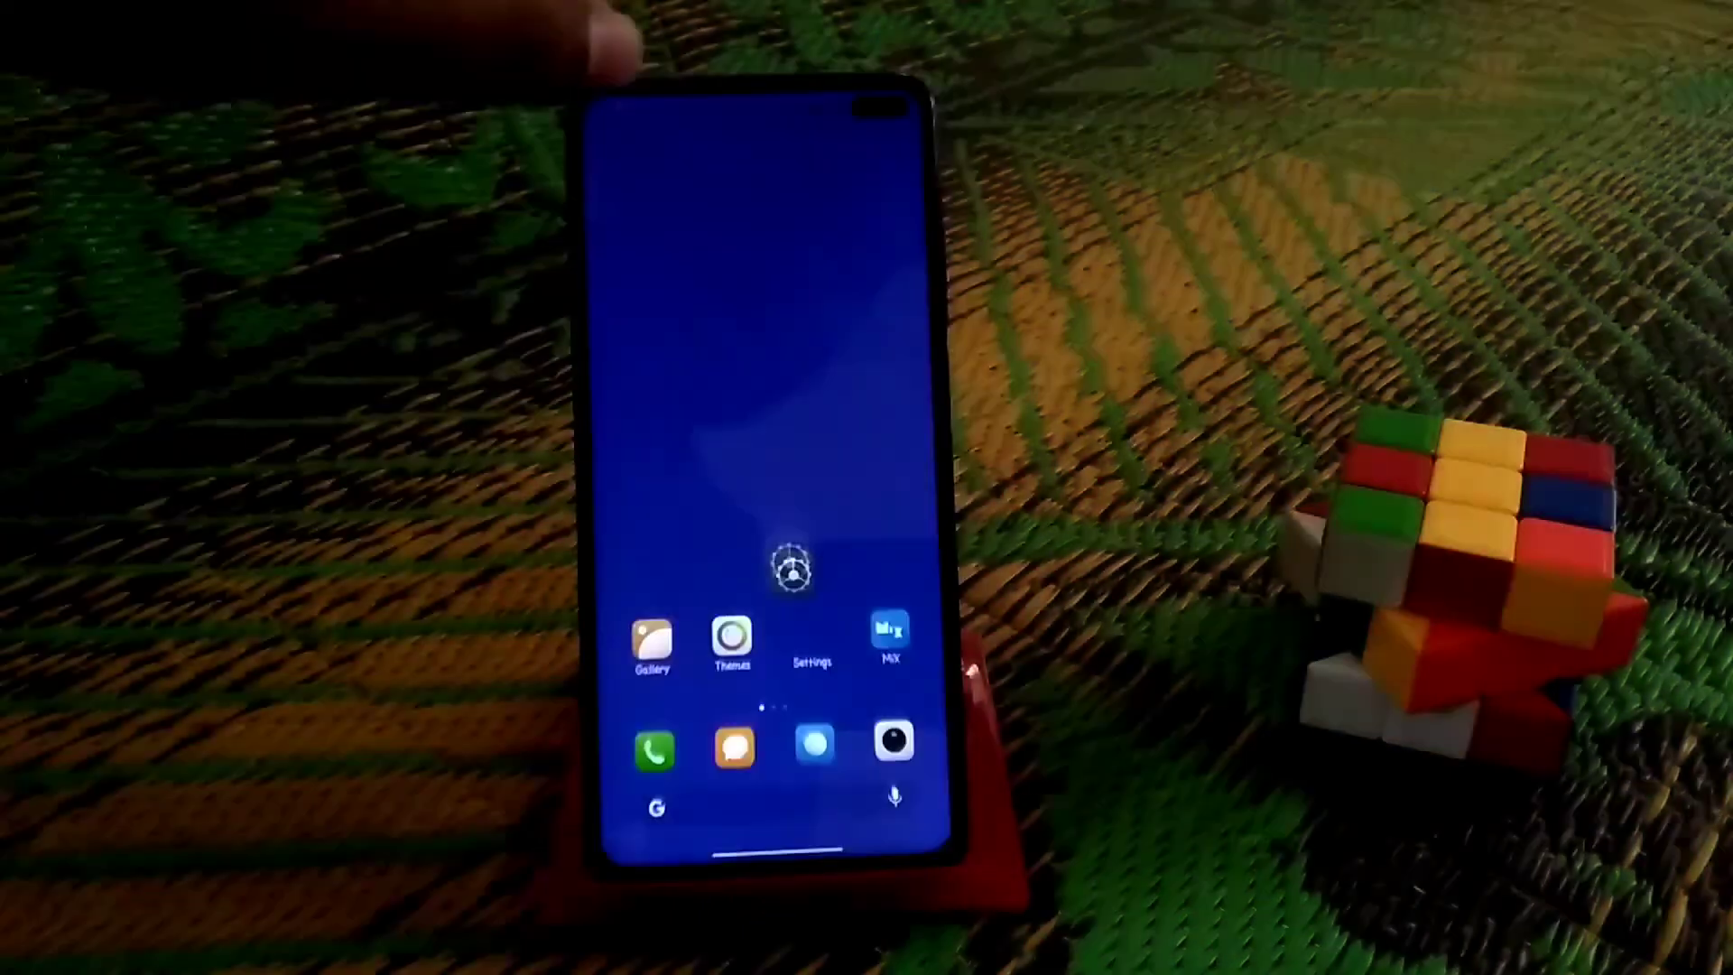
pyautogui.moveTo(866, 108); pyautogui.dragTo(840, 570)
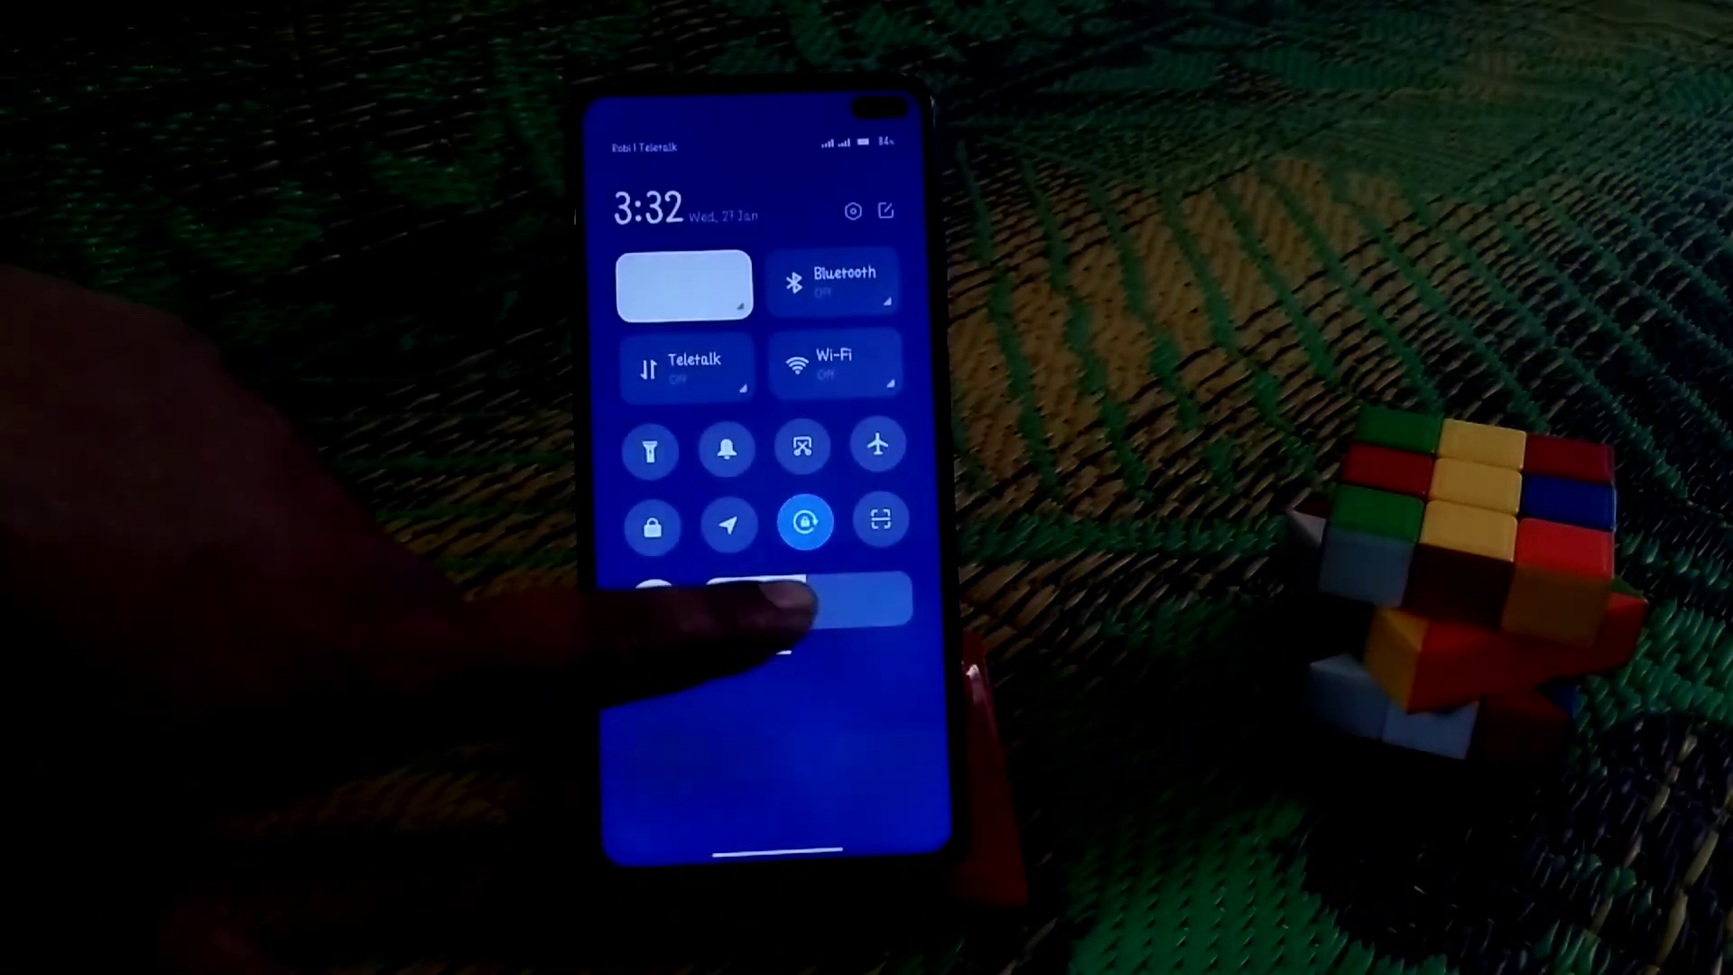
pyautogui.moveTo(772, 663); pyautogui.dragTo(772, 840)
pyautogui.moveTo(758, 610); pyautogui.dragTo(758, 340)
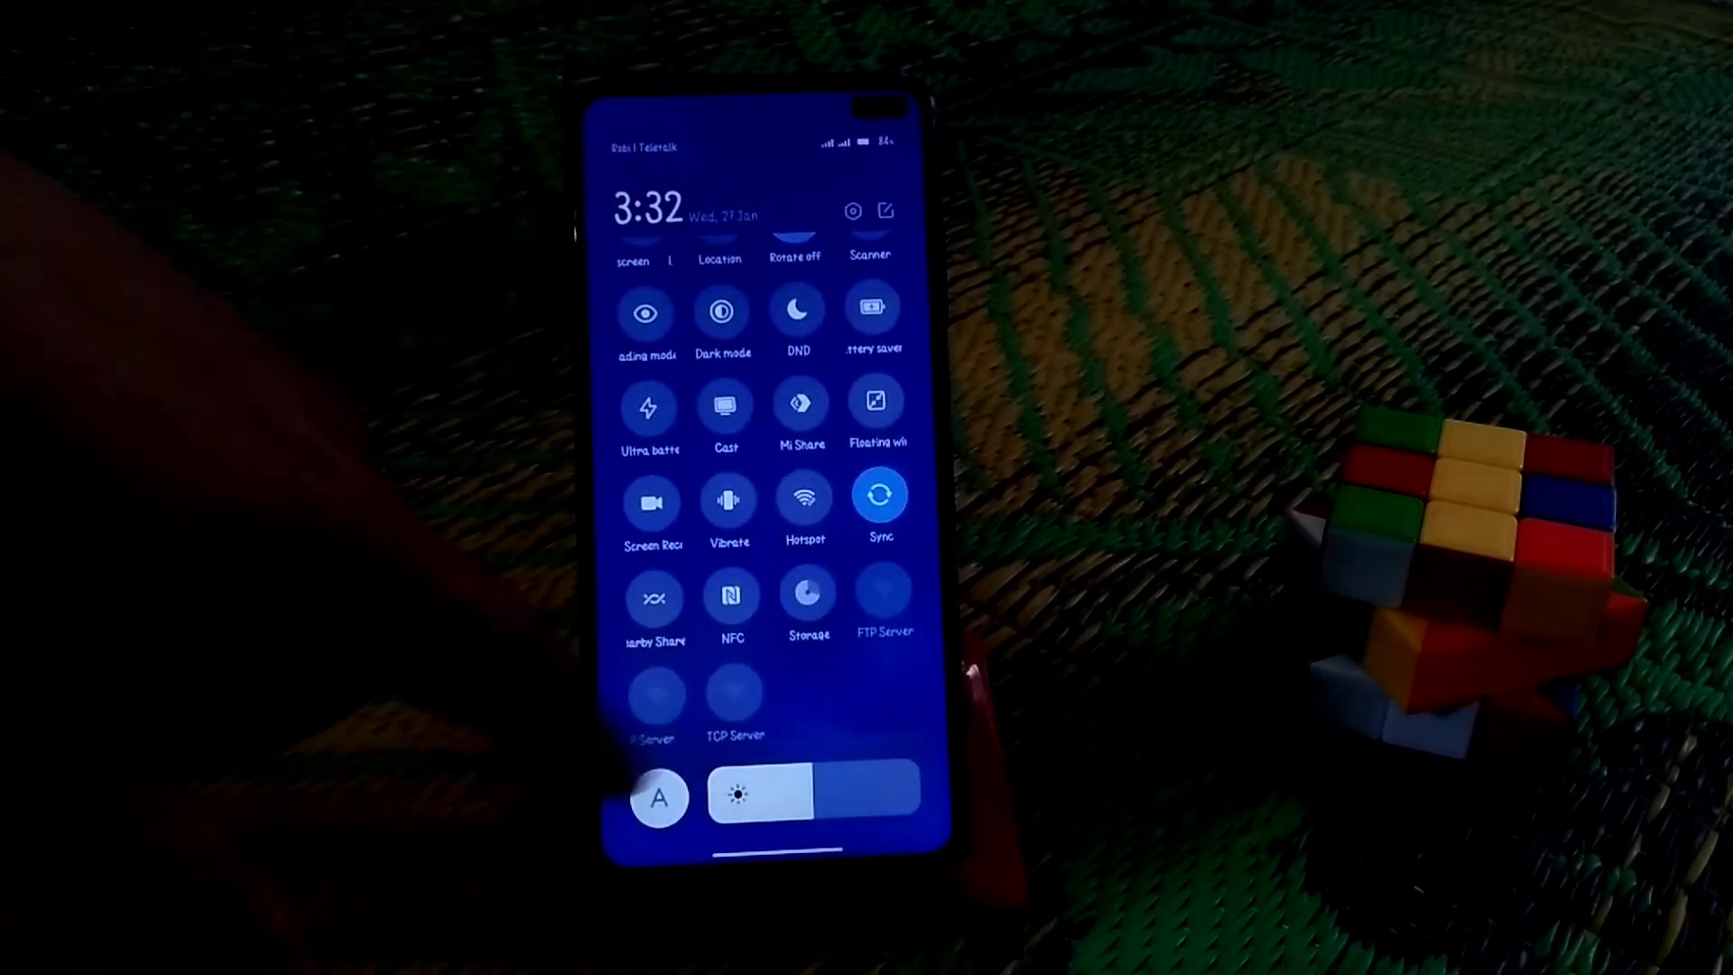
pyautogui.moveTo(697, 467); pyautogui.dragTo(704, 150)
pyautogui.moveTo(659, 339)
pyautogui.mouseDown()
pyautogui.moveTo(659, 677)
pyautogui.moveTo(619, 464)
pyautogui.moveTo(737, 203)
pyautogui.moveTo(718, 786)
pyautogui.mouseUp()
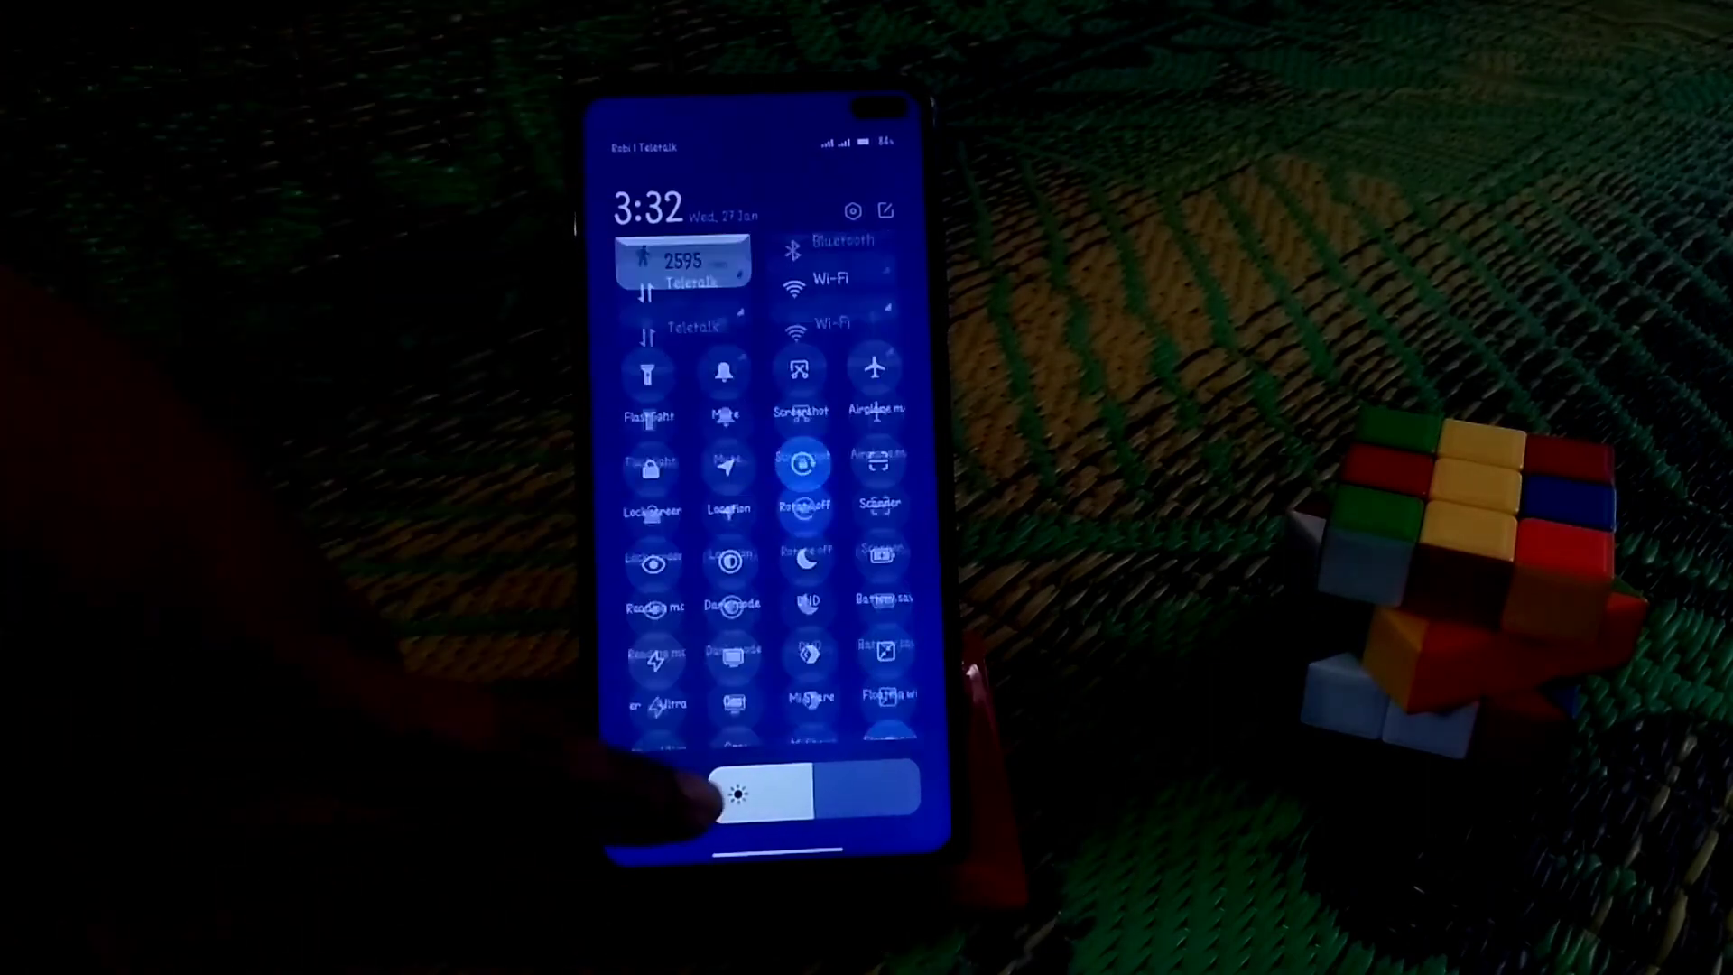
pyautogui.moveTo(718, 677)
pyautogui.mouseDown()
pyautogui.moveTo(736, 386)
pyautogui.moveTo(663, 812)
pyautogui.mouseUp()
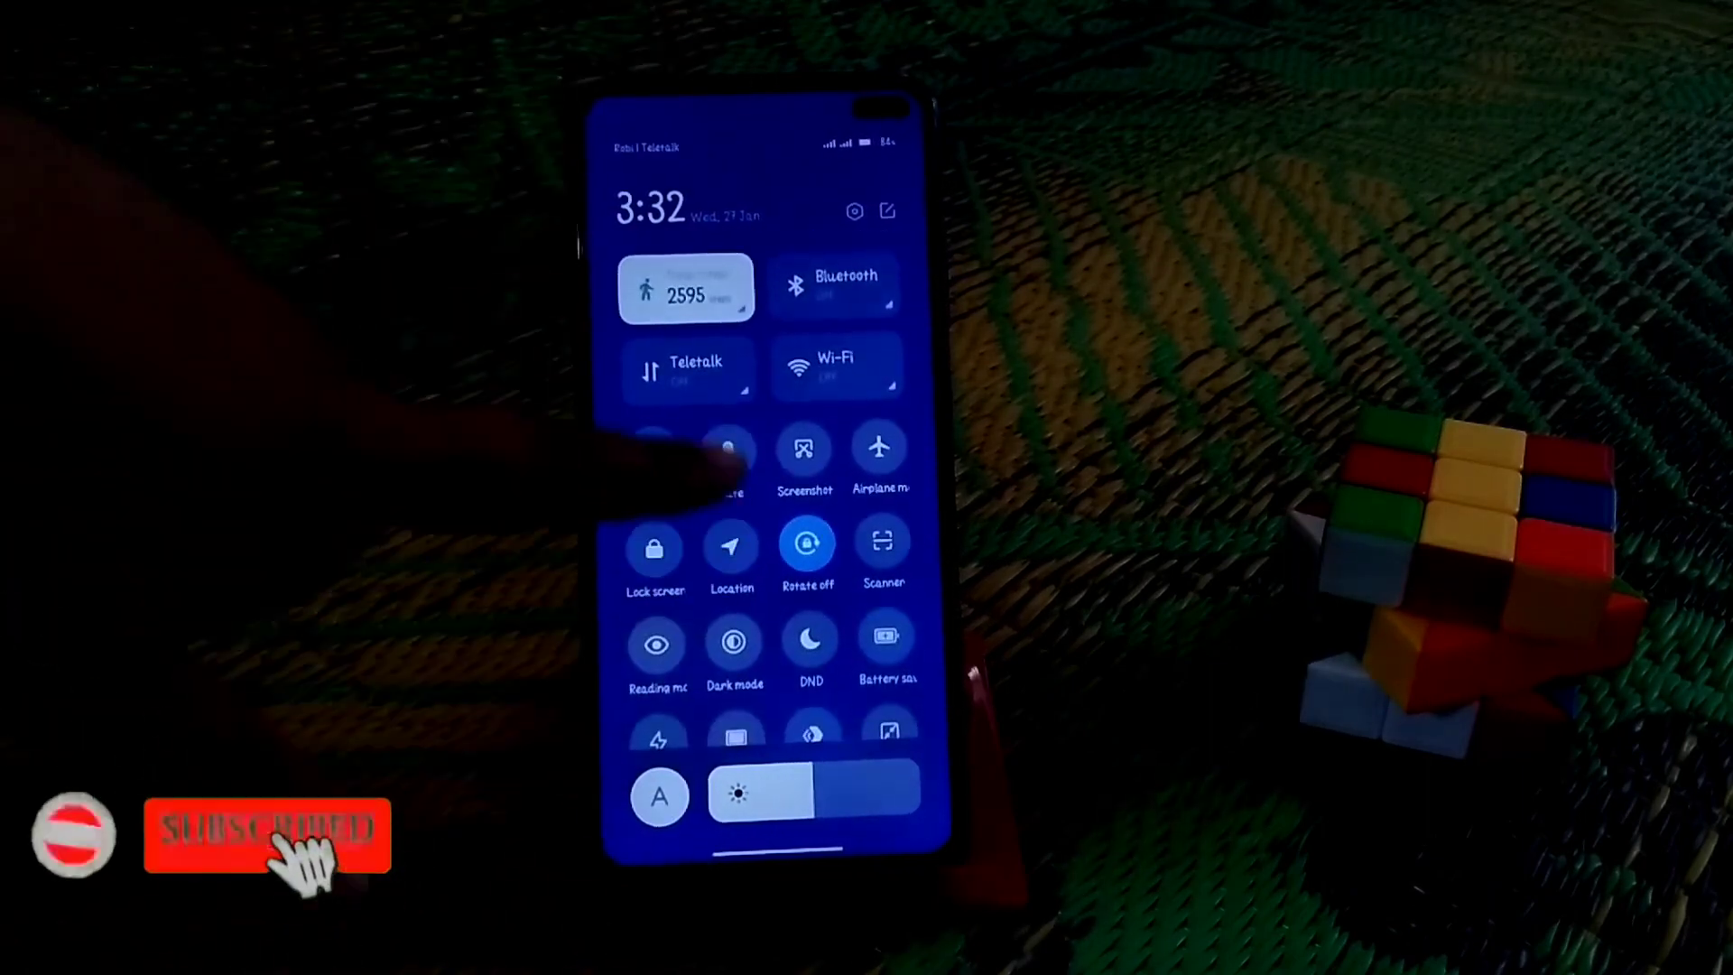
pyautogui.moveTo(716, 542); pyautogui.dragTo(717, 204)
pyautogui.moveTo(716, 270); pyautogui.dragTo(717, 447)
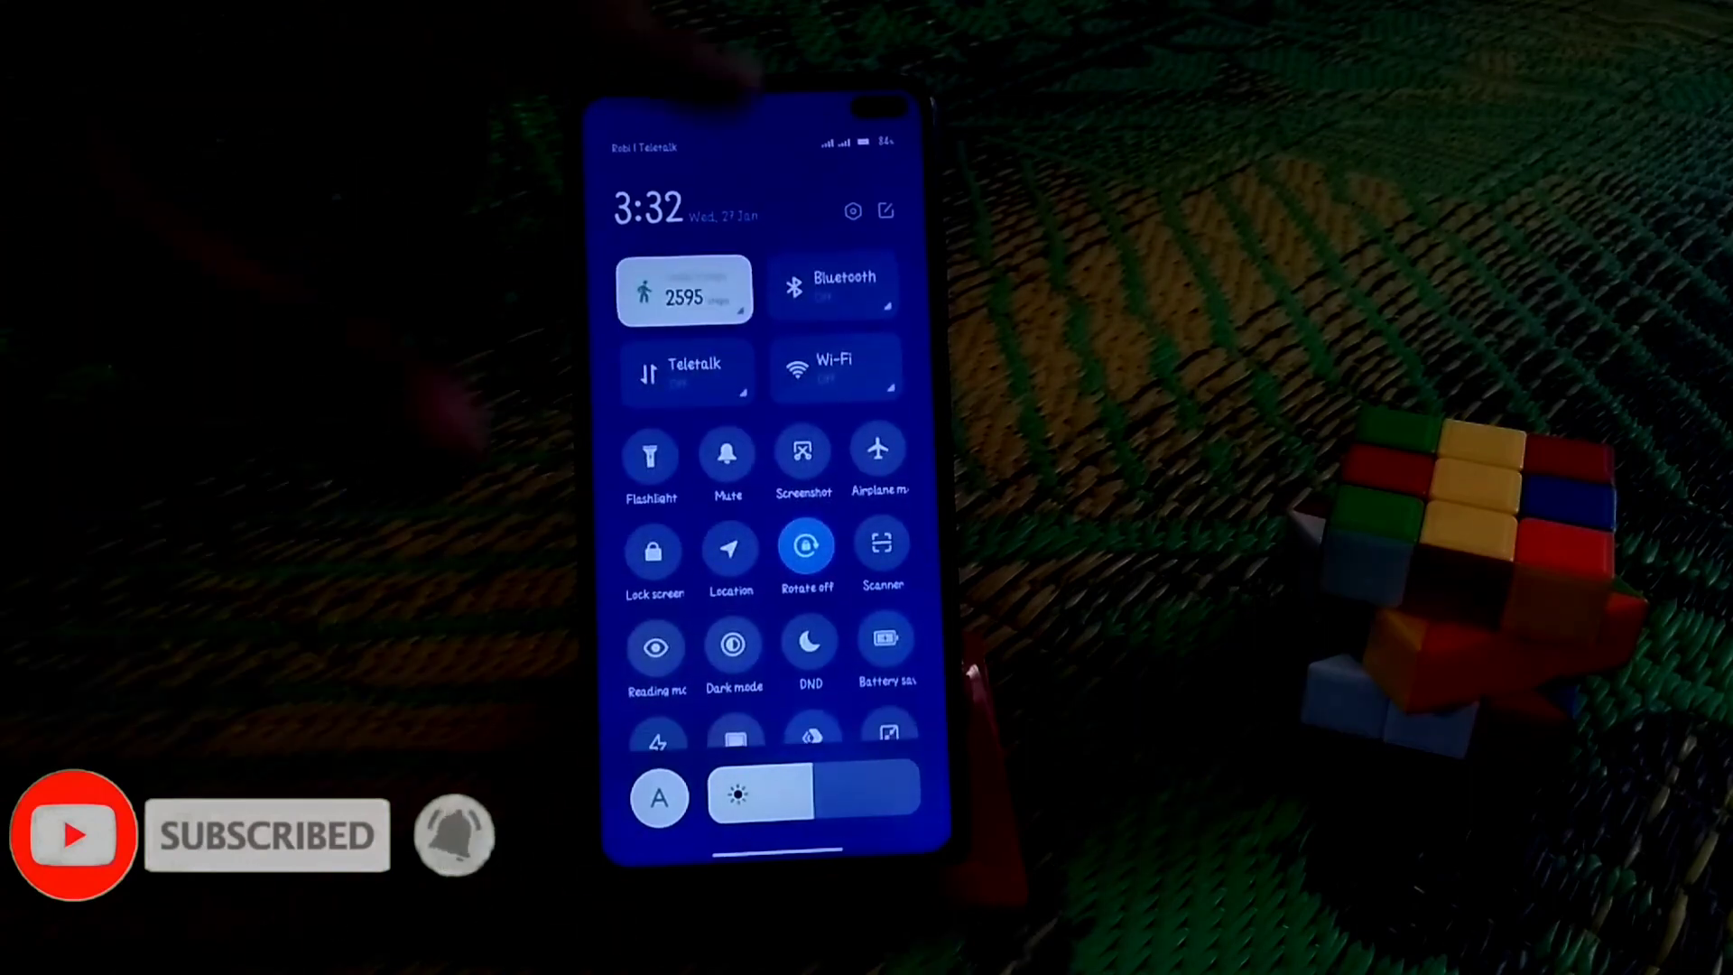
pyautogui.moveTo(813, 162); pyautogui.dragTo(758, 448)
pyautogui.moveTo(773, 759); pyautogui.dragTo(772, 203)
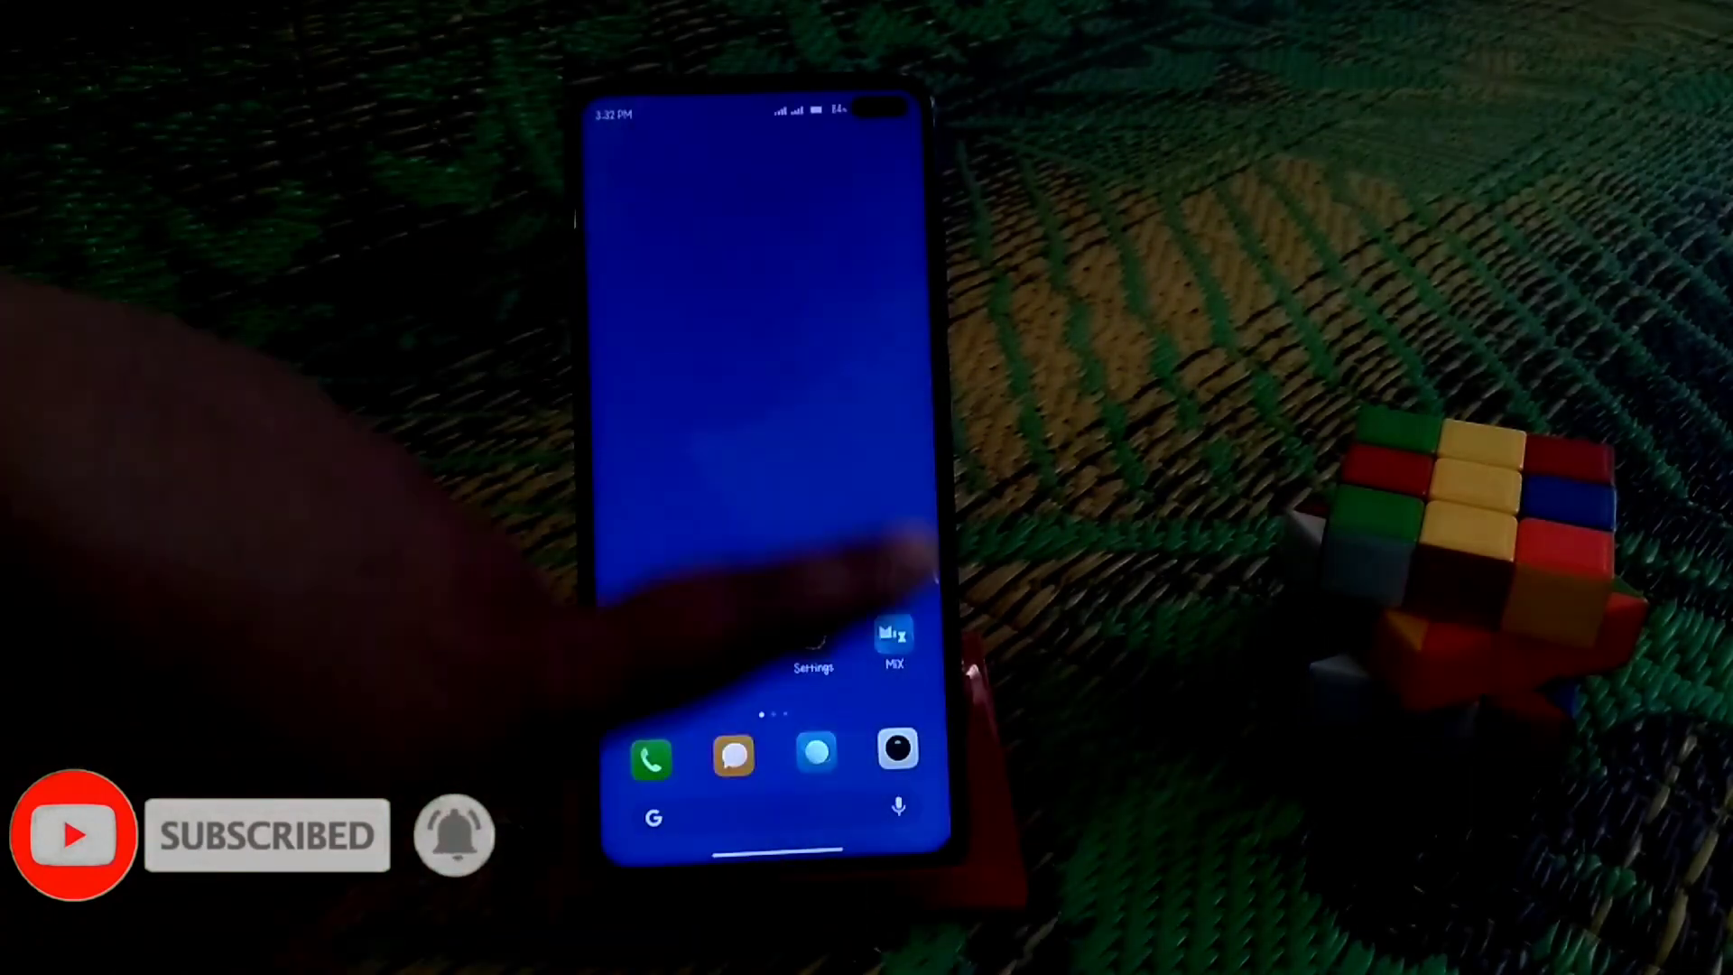